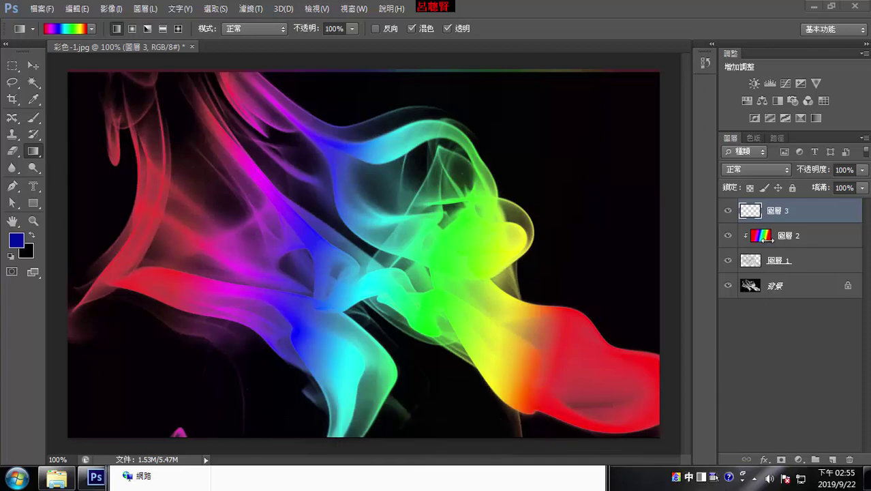
Hide the rainbow layer 圖層 2 and select a soft round brush with 0% hardness.
{"action": "left_click", "coordinate": [728, 235]}
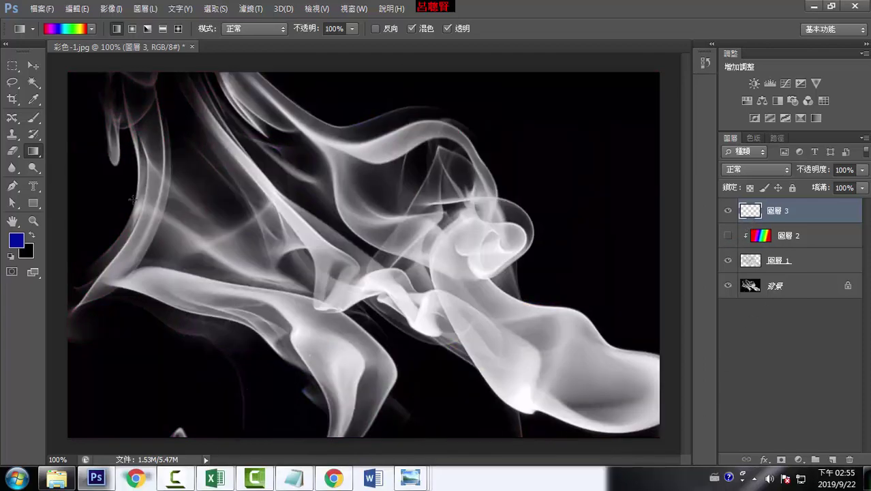
{"action": "left_click", "coordinate": [36, 118]}
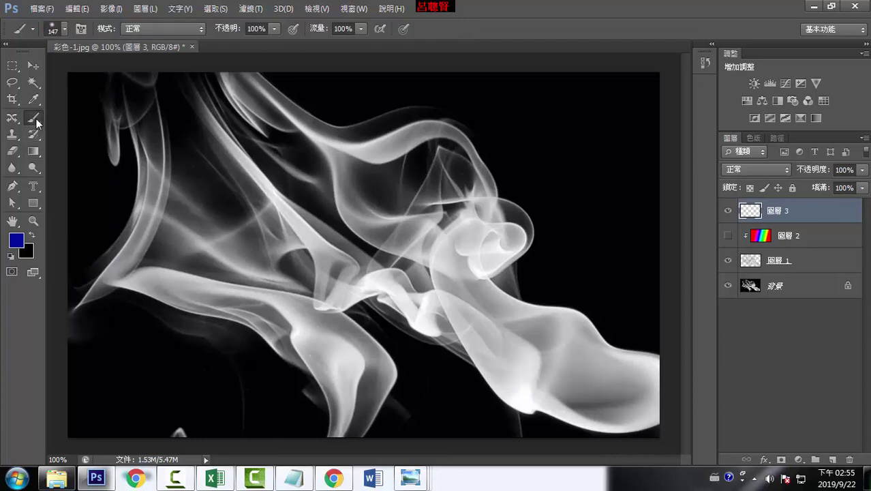
{"action": "left_click", "coordinate": [63, 29]}
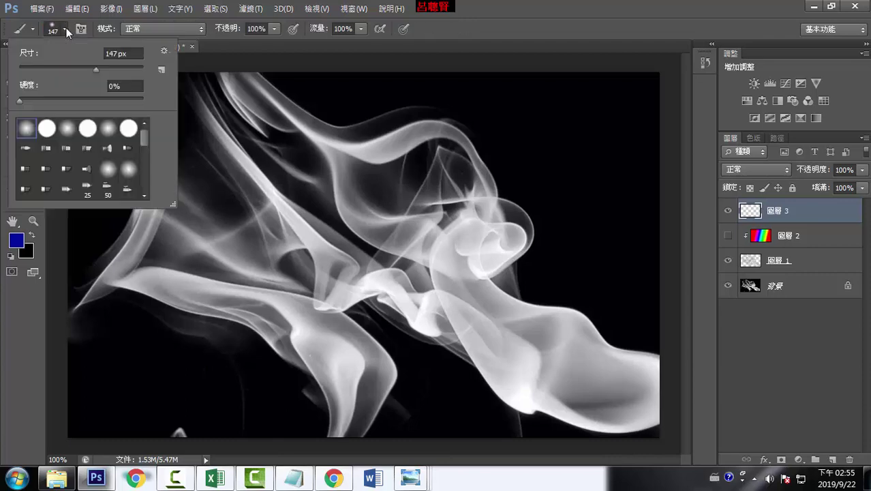
{"action": "left_click", "coordinate": [46, 129]}
{"action": "left_click", "coordinate": [27, 129]}
Set the foreground to bright blue #071cf7, test a stroke, and undo it.
{"action": "left_click", "coordinate": [15, 240]}
{"action": "left_click", "coordinate": [594, 137]}
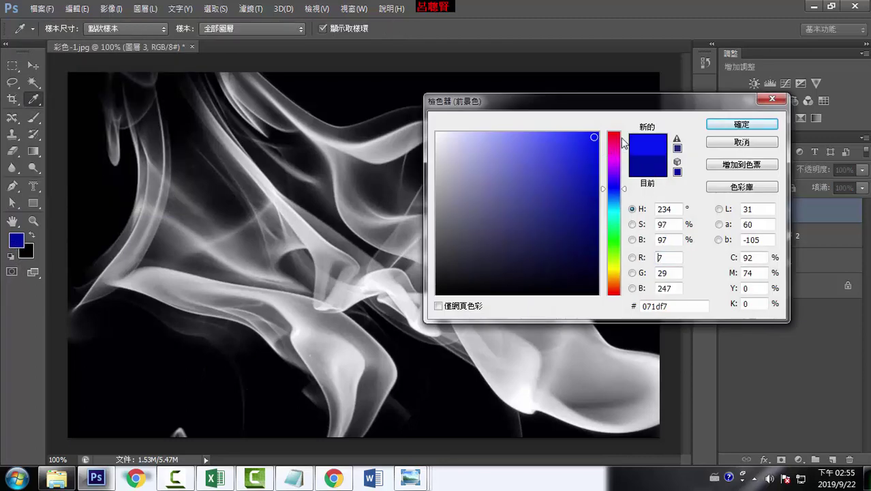
{"action": "left_click", "coordinate": [742, 124]}
{"action": "left_click_drag", "start_coordinate": [486, 142], "coordinate": [477, 194]}
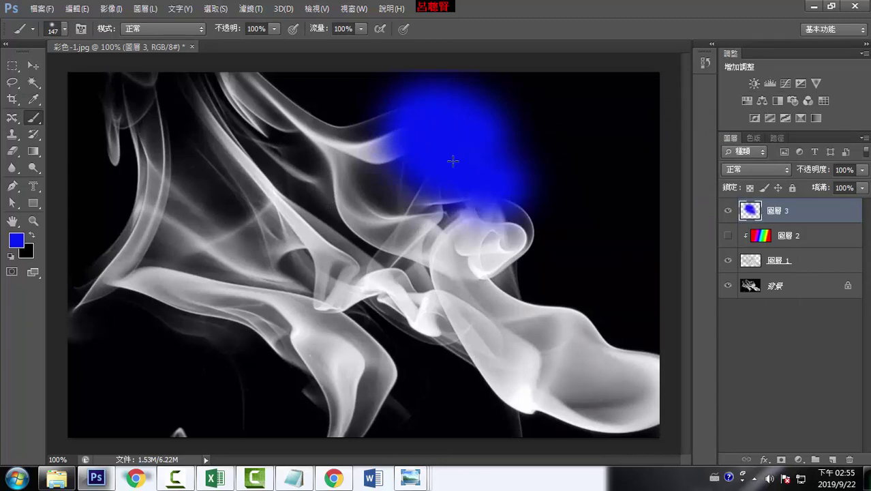
{"action": "key", "text": "ctrl+z"}
{"action": "left_click", "coordinate": [273, 29]}
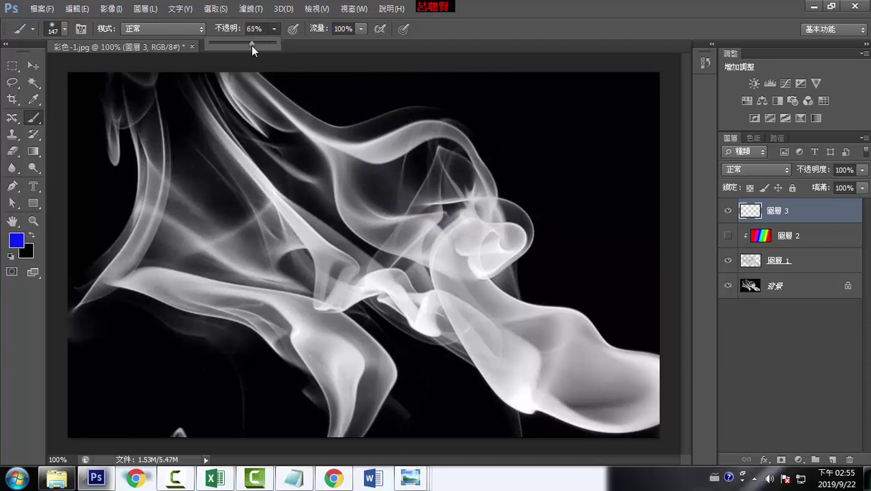
Paint soft blue patches over the upper, lower-left and upper-left smoke on 圖層 3.
{"action": "left_click_drag", "start_coordinate": [412, 130], "coordinate": [488, 171]}
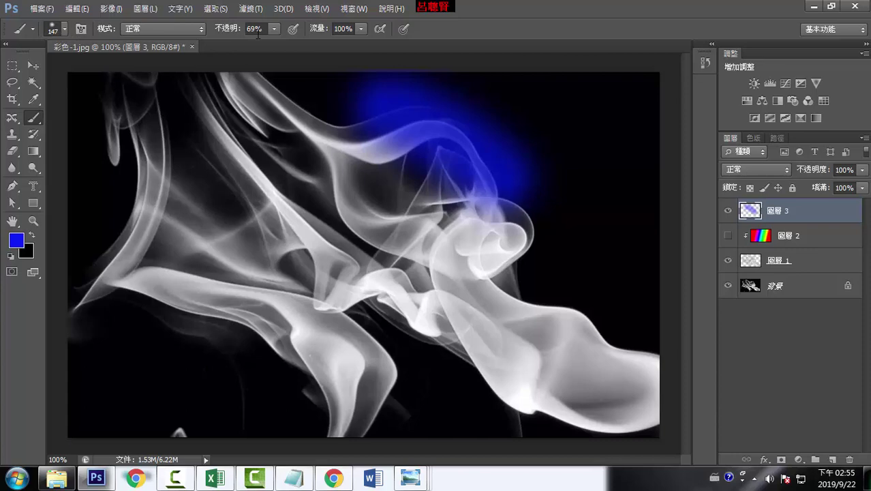
{"action": "left_click", "coordinate": [17, 239]}
{"action": "left_click", "coordinate": [742, 124]}
{"action": "left_click_drag", "start_coordinate": [197, 279], "coordinate": [320, 355]}
{"action": "left_click_drag", "start_coordinate": [145, 174], "coordinate": [92, 232]}
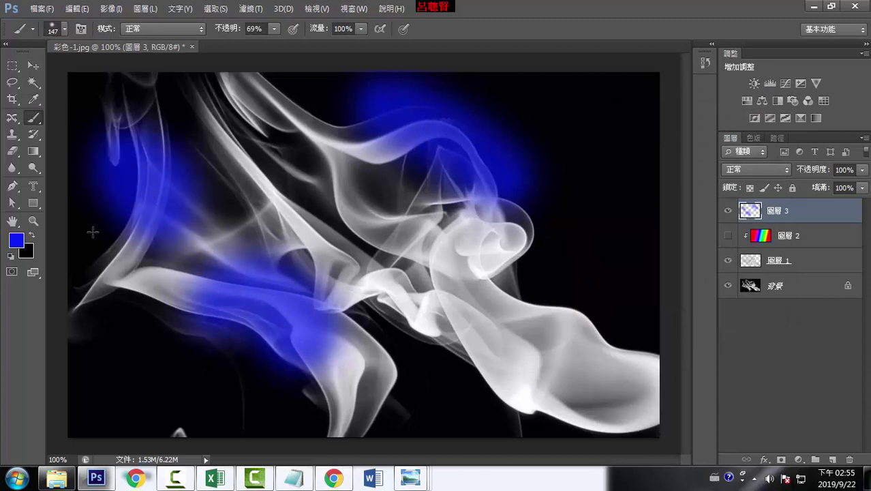
Switch the foreground to magenta and paint it over the centre and right smoke.
{"action": "left_click", "coordinate": [18, 242]}
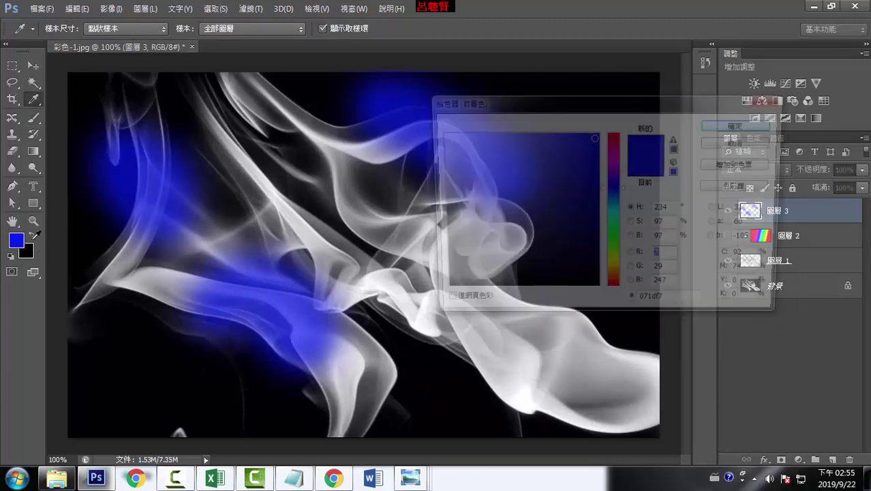
{"action": "left_click_drag", "start_coordinate": [616, 198], "coordinate": [614, 143]}
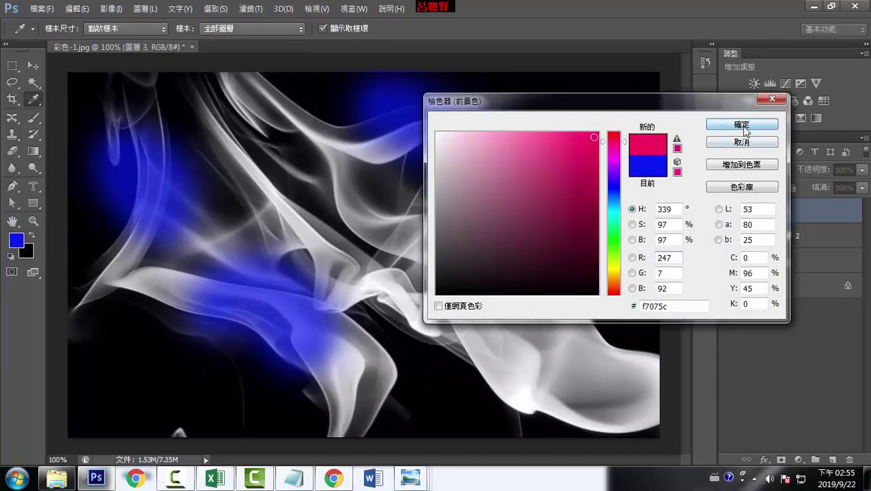
{"action": "left_click", "coordinate": [742, 126]}
{"action": "left_click_drag", "start_coordinate": [491, 279], "coordinate": [593, 314]}
{"action": "left_click_drag", "start_coordinate": [245, 211], "coordinate": [381, 218]}
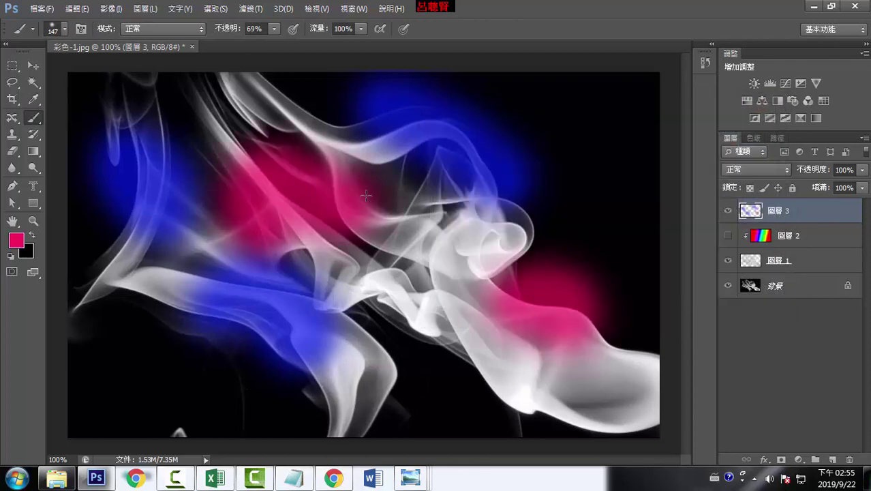
Switch the foreground to yellow and paint it over the centre-left and lower-right smoke.
{"action": "left_click", "coordinate": [16, 240]}
{"action": "left_click", "coordinate": [614, 267]}
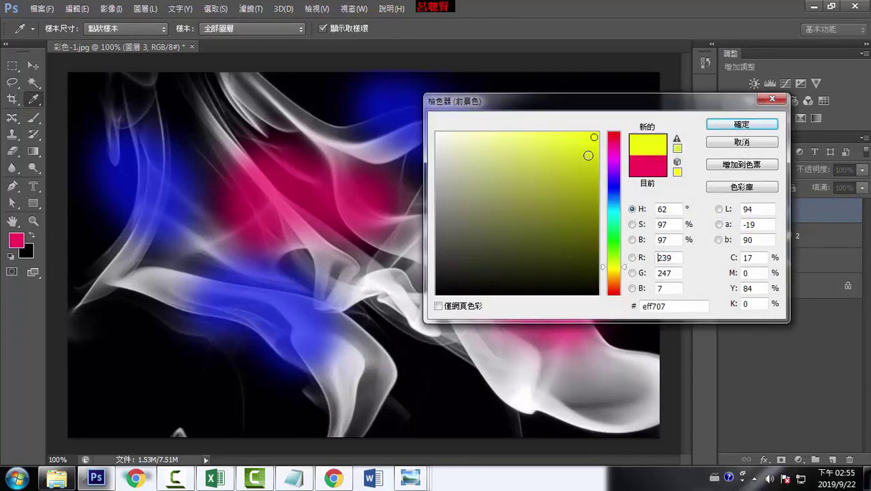
{"action": "left_click", "coordinate": [593, 138]}
{"action": "left_click", "coordinate": [742, 125]}
{"action": "left_click_drag", "start_coordinate": [320, 287], "coordinate": [382, 314]}
{"action": "left_click_drag", "start_coordinate": [525, 354], "coordinate": [566, 388]}
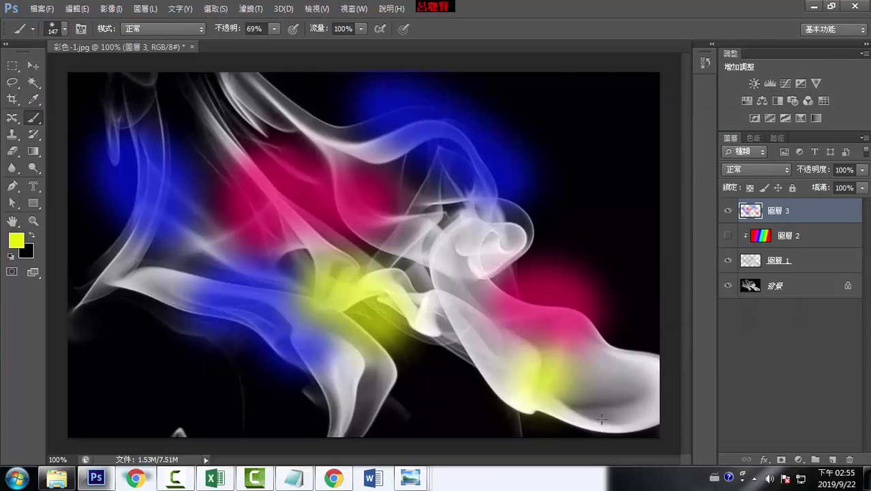
{"action": "left_click_drag", "start_coordinate": [601, 418], "coordinate": [633, 384]}
Switch the foreground to green and paint it across the top-left, left, centre and bottom smoke.
{"action": "left_click", "coordinate": [18, 242]}
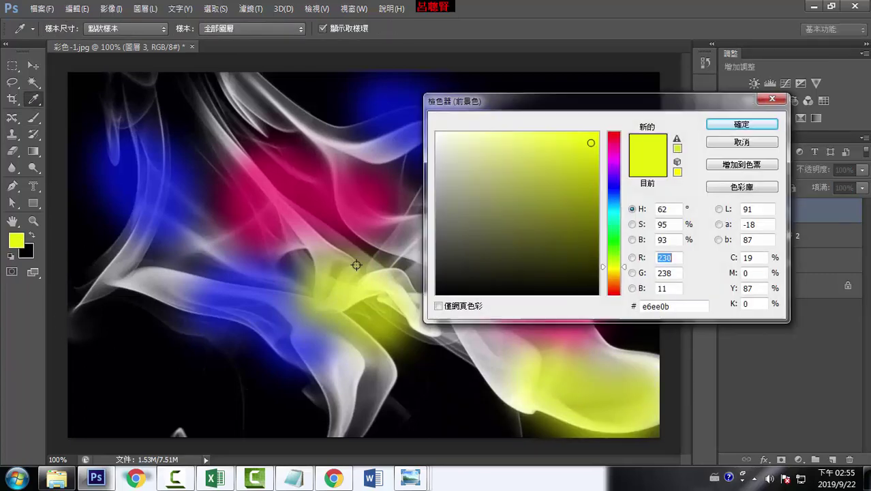
{"action": "left_click", "coordinate": [614, 278]}
{"action": "left_click", "coordinate": [615, 220]}
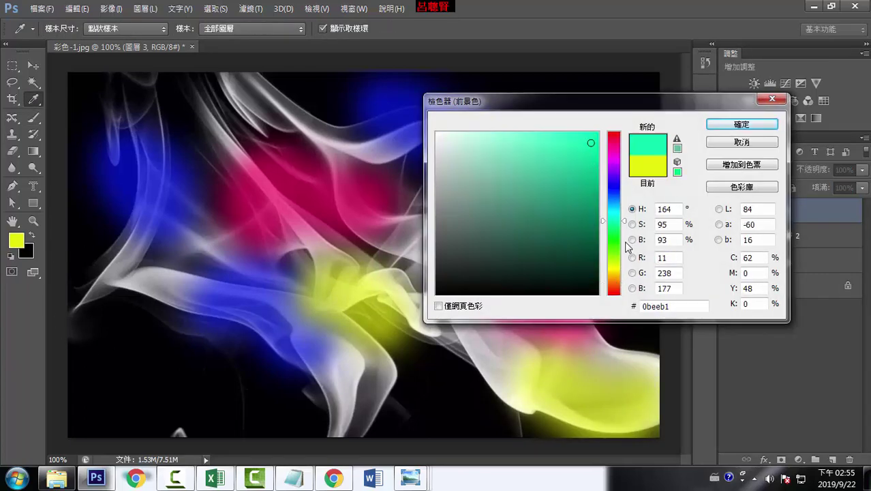
{"action": "left_click", "coordinate": [615, 242]}
{"action": "left_click_drag", "start_coordinate": [585, 167], "coordinate": [590, 143]}
{"action": "left_click", "coordinate": [584, 136]}
{"action": "left_click", "coordinate": [741, 125]}
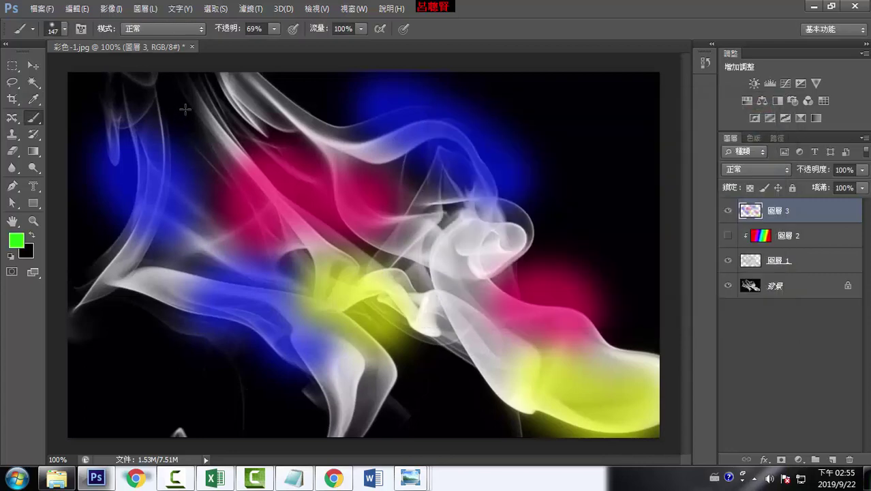
{"action": "left_click_drag", "start_coordinate": [185, 109], "coordinate": [280, 99]}
{"action": "left_click_drag", "start_coordinate": [381, 225], "coordinate": [375, 327]}
{"action": "left_click_drag", "start_coordinate": [112, 287], "coordinate": [134, 246]}
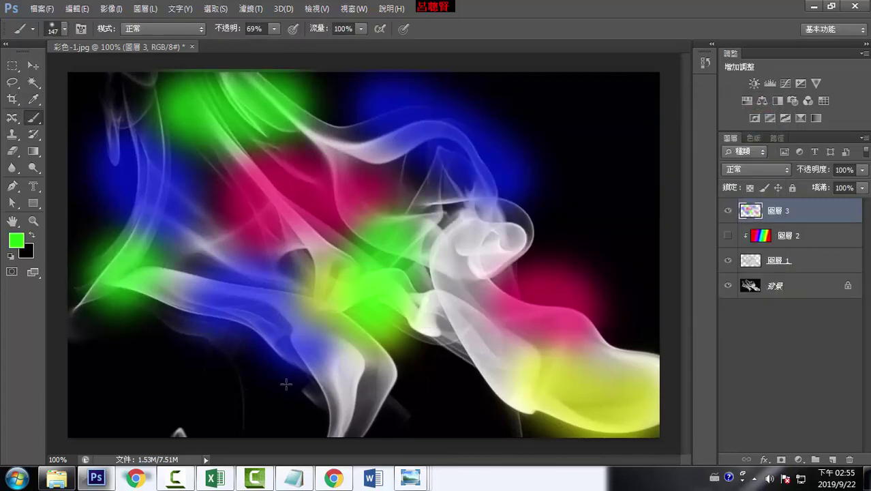
{"action": "left_click_drag", "start_coordinate": [318, 391], "coordinate": [381, 386]}
{"action": "mouse_move", "coordinate": [470, 292]}
{"action": "left_mouse_down"}
{"action": "mouse_move", "coordinate": [482, 257]}
{"action": "mouse_move", "coordinate": [511, 273]}
{"action": "left_mouse_up"}
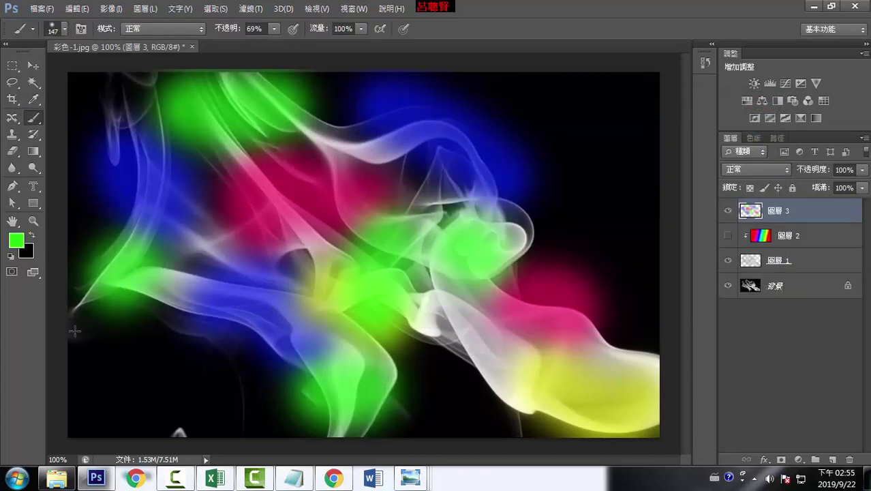
Switch the foreground to orange and paint it over the right, upper-centre and left smoke.
{"action": "left_click", "coordinate": [16, 241]}
{"action": "left_click", "coordinate": [613, 276]}
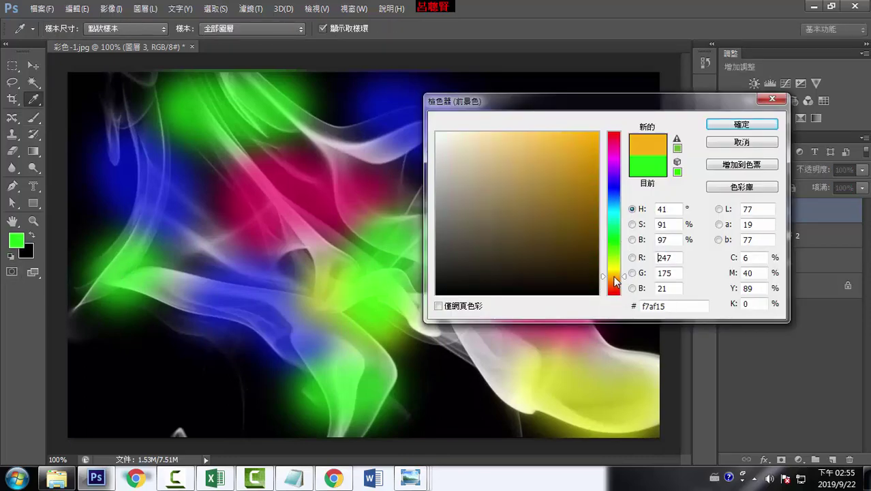
{"action": "left_click", "coordinate": [593, 137]}
{"action": "left_click_drag", "start_coordinate": [593, 137], "coordinate": [597, 133]}
{"action": "left_click", "coordinate": [717, 129]}
{"action": "mouse_move", "coordinate": [404, 288]}
{"action": "left_mouse_down"}
{"action": "mouse_move", "coordinate": [482, 364]}
{"action": "mouse_move", "coordinate": [619, 333]}
{"action": "mouse_move", "coordinate": [654, 361]}
{"action": "left_mouse_up"}
{"action": "left_click_drag", "start_coordinate": [488, 257], "coordinate": [580, 249]}
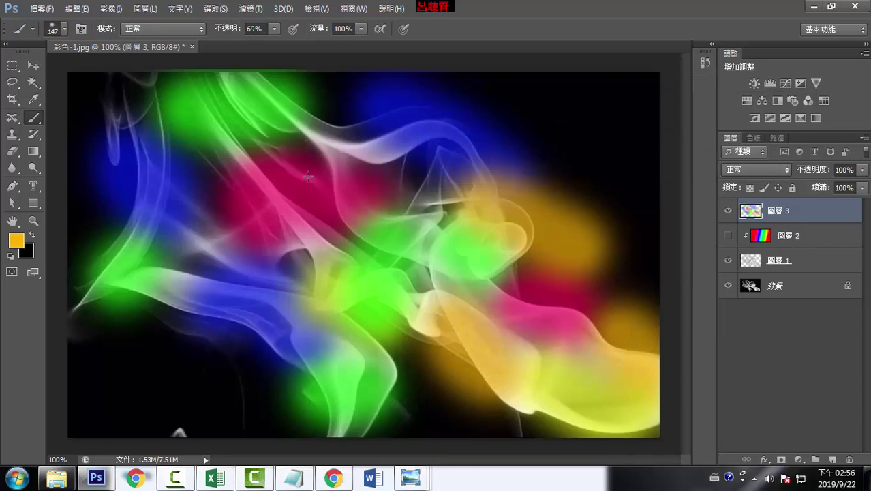
{"action": "left_click_drag", "start_coordinate": [307, 175], "coordinate": [368, 136]}
{"action": "mouse_move", "coordinate": [169, 250]}
{"action": "left_mouse_down"}
{"action": "mouse_move", "coordinate": [203, 254]}
{"action": "mouse_move", "coordinate": [203, 273]}
{"action": "left_mouse_up"}
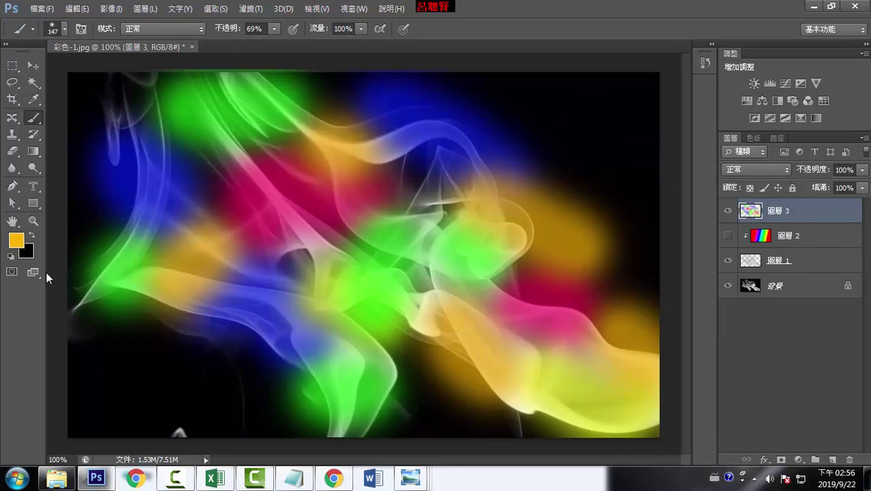
Paint magenta (fc02e2) strokes across the smoke, then undo the last stroke.
{"action": "left_click", "coordinate": [17, 240]}
{"action": "left_click", "coordinate": [617, 157]}
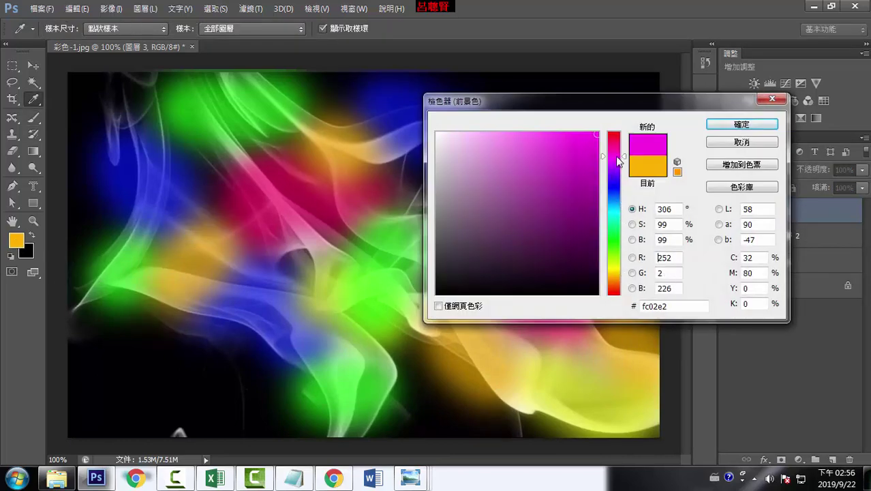
{"action": "left_click", "coordinate": [729, 127]}
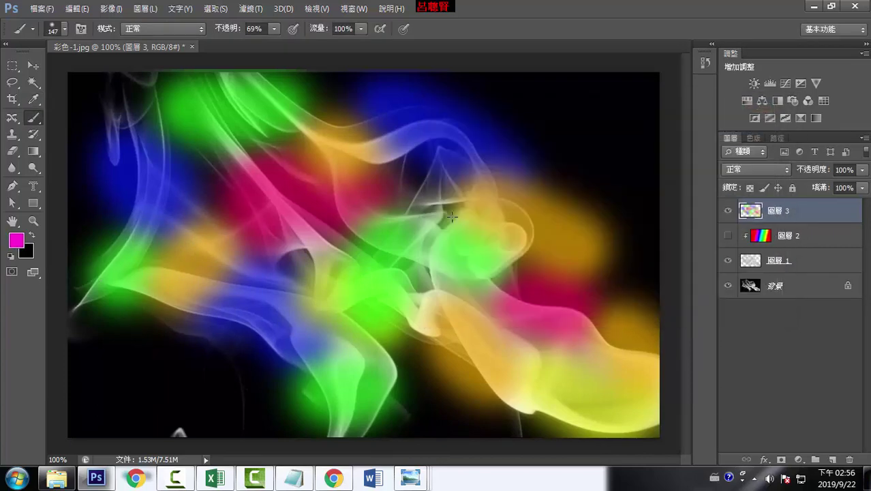
{"action": "mouse_move", "coordinate": [403, 180]}
{"action": "left_mouse_down"}
{"action": "mouse_move", "coordinate": [436, 204]}
{"action": "mouse_move", "coordinate": [369, 130]}
{"action": "left_mouse_up"}
{"action": "left_click_drag", "start_coordinate": [411, 290], "coordinate": [443, 307]}
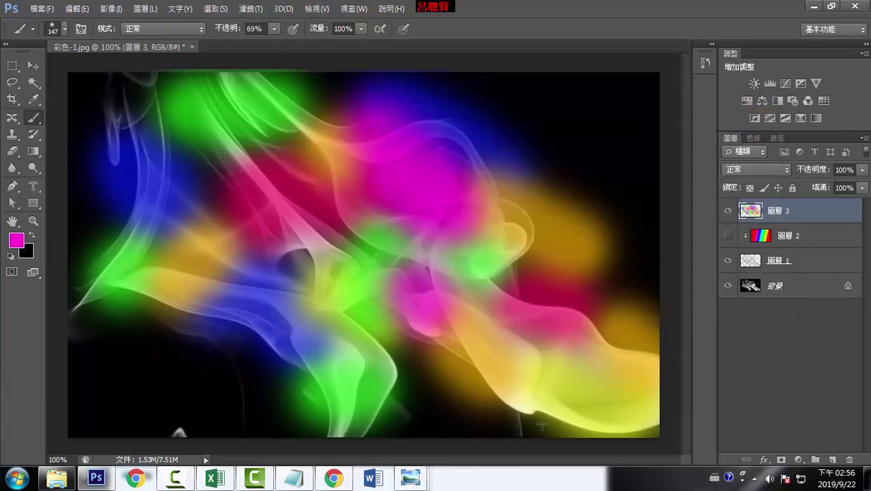
{"action": "left_click_drag", "start_coordinate": [542, 424], "coordinate": [505, 409]}
{"action": "left_click_drag", "start_coordinate": [128, 265], "coordinate": [205, 252]}
{"action": "mouse_move", "coordinate": [217, 201]}
{"action": "left_mouse_down"}
{"action": "mouse_move", "coordinate": [222, 139]}
{"action": "mouse_move", "coordinate": [263, 185]}
{"action": "left_mouse_up"}
{"action": "key", "text": "ctrl+z"}
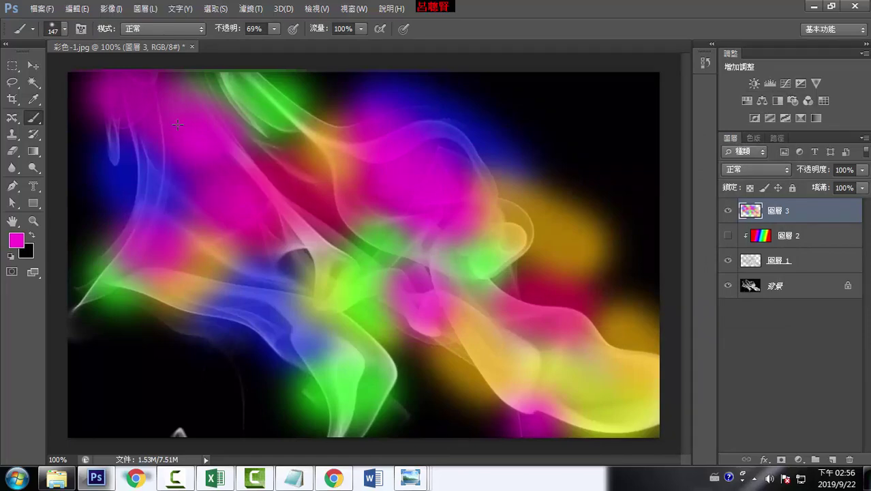
Step back two brush strokes in History and repaint magenta over the upper-left smoke.
{"action": "left_click", "coordinate": [705, 62]}
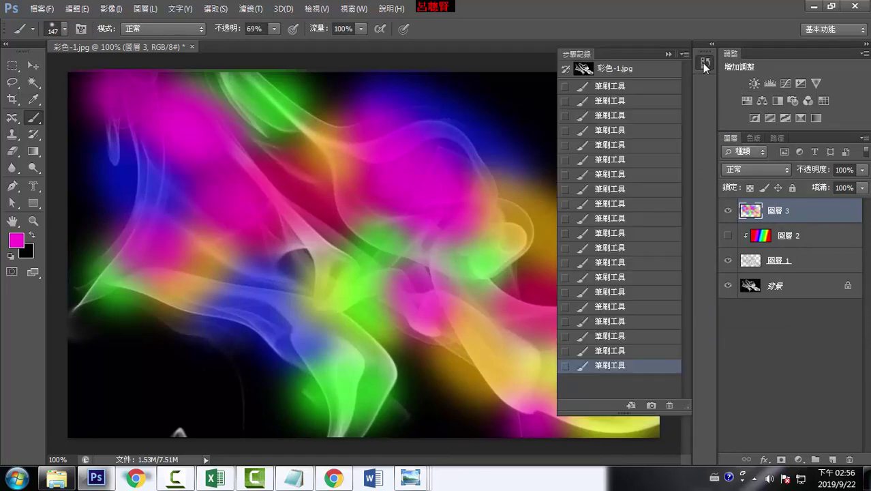
{"action": "left_click", "coordinate": [617, 336]}
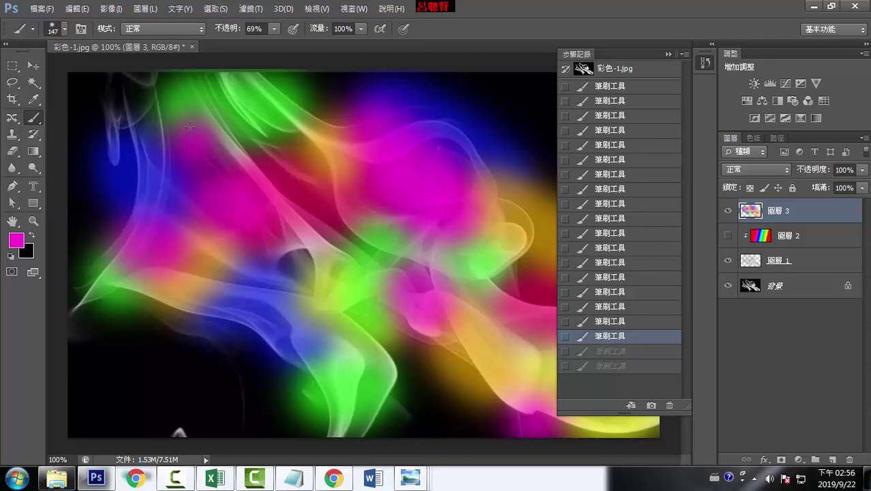
{"action": "left_click_drag", "start_coordinate": [133, 88], "coordinate": [181, 129]}
Make 圖層 3 a clipping mask on the smoke layer below it.
{"action": "left_click", "coordinate": [684, 54]}
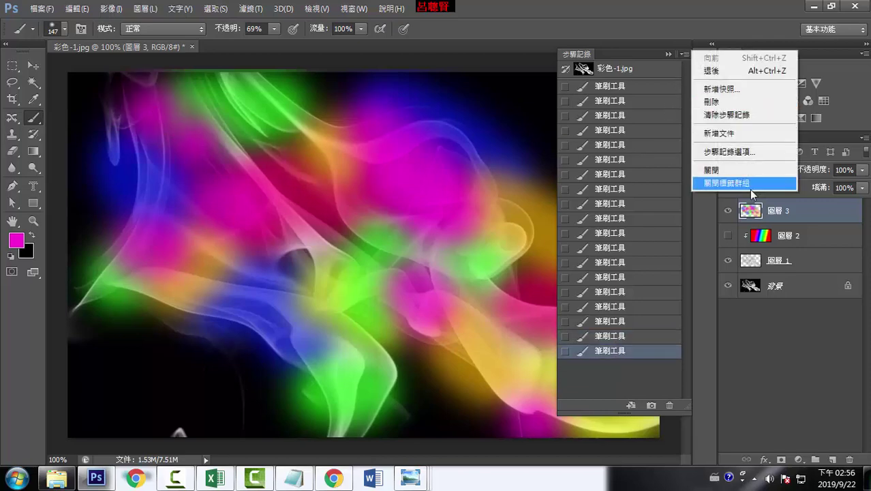
{"action": "left_click", "coordinate": [782, 236]}
{"action": "left_click", "coordinate": [807, 241]}
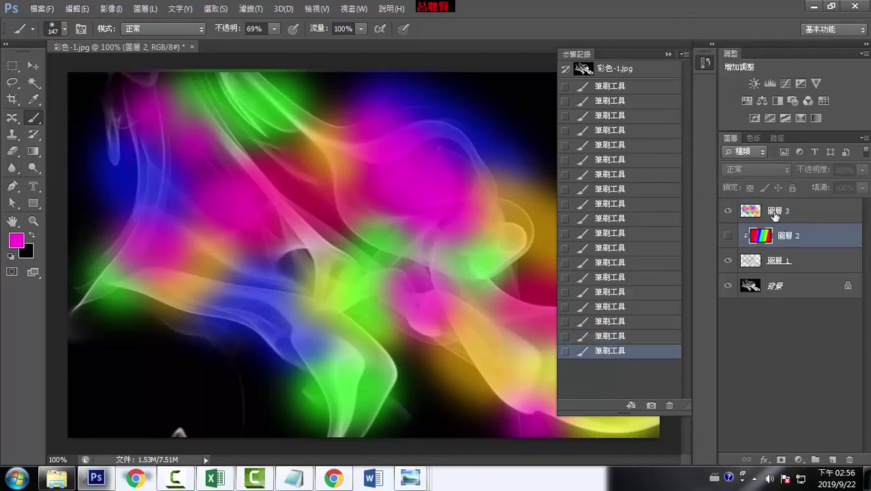
{"action": "left_click", "coordinate": [775, 216]}
{"action": "left_click", "coordinate": [865, 137]}
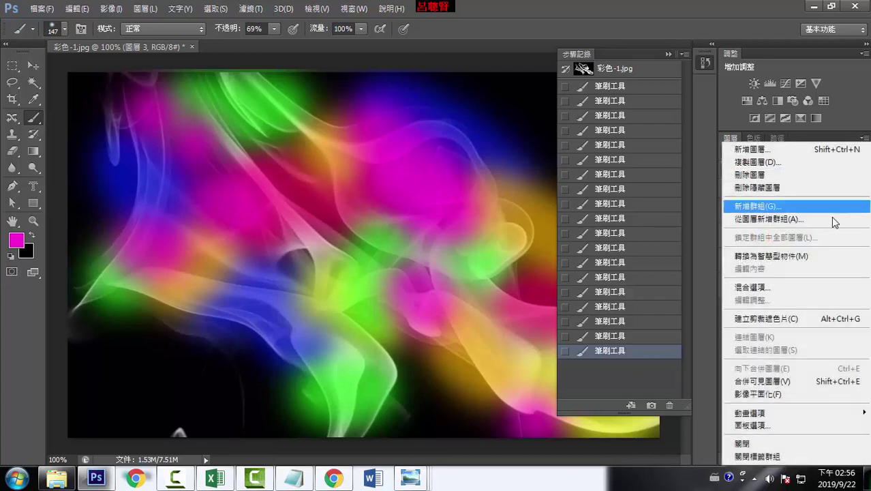
{"action": "left_click", "coordinate": [789, 319]}
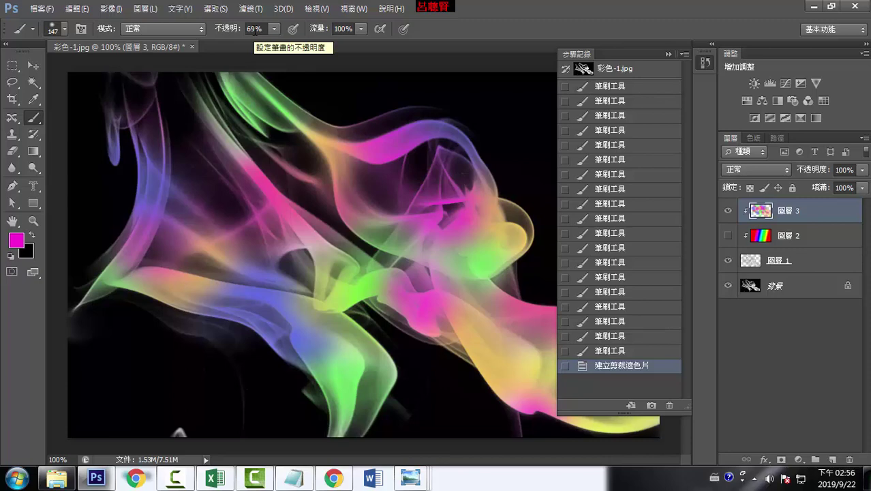
Open the seascape photo 光圈環繞.jpg from the Desktop.
{"action": "left_click", "coordinate": [43, 12]}
{"action": "left_click", "coordinate": [61, 33]}
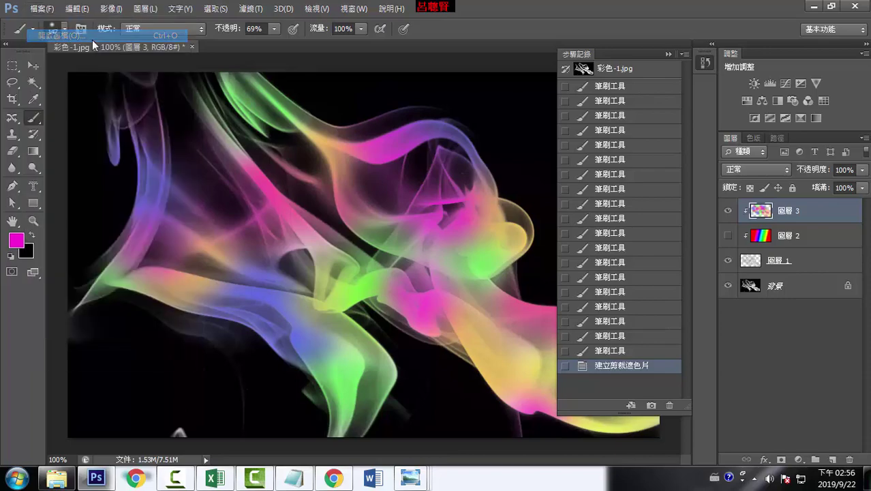
{"action": "left_click", "coordinate": [215, 153]}
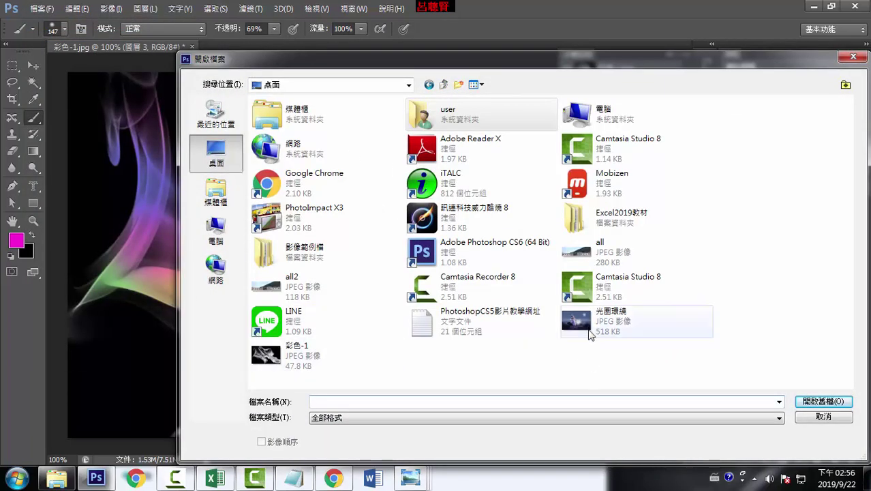
{"action": "double_click", "coordinate": [584, 327]}
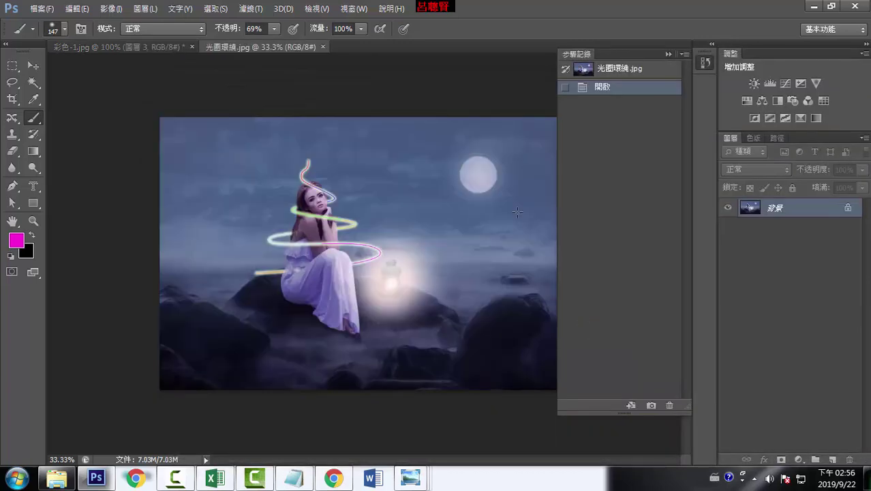
Copy the whole seascape, paste it into 彩色-1 as a new layer, and zoom out.
{"action": "key", "text": "ctrl+a"}
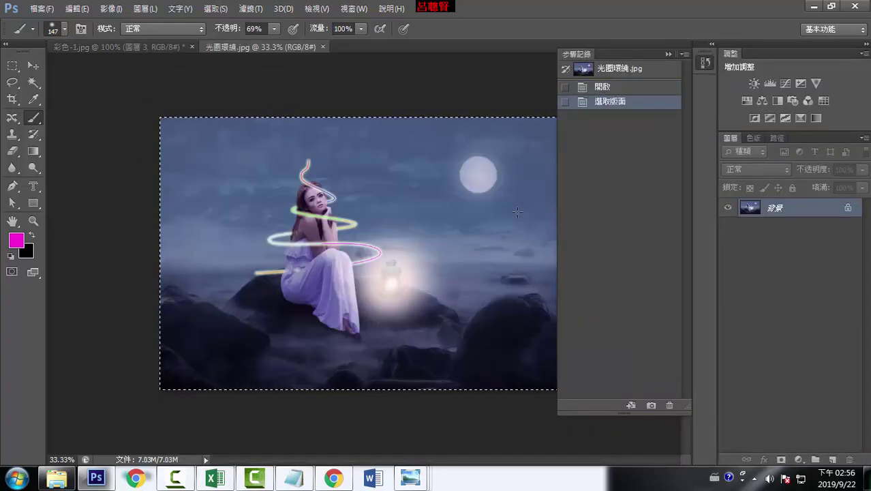
{"action": "left_click", "coordinate": [145, 45]}
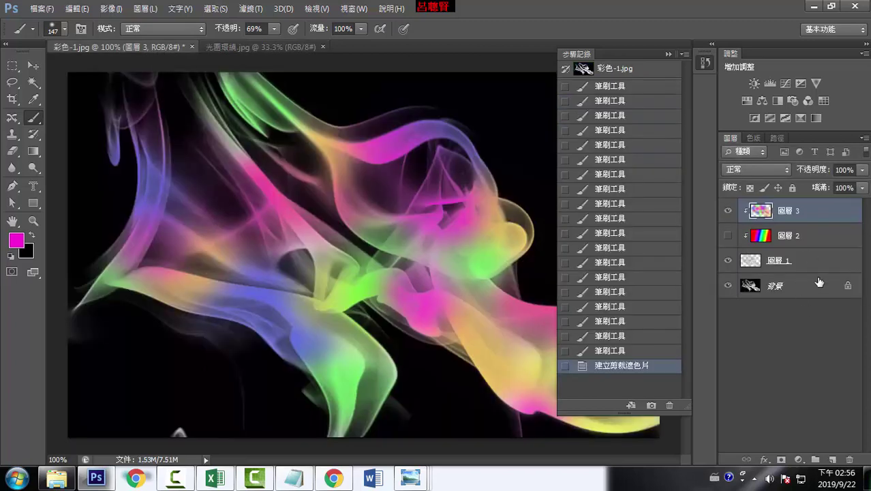
{"action": "key", "text": "ctrl+v"}
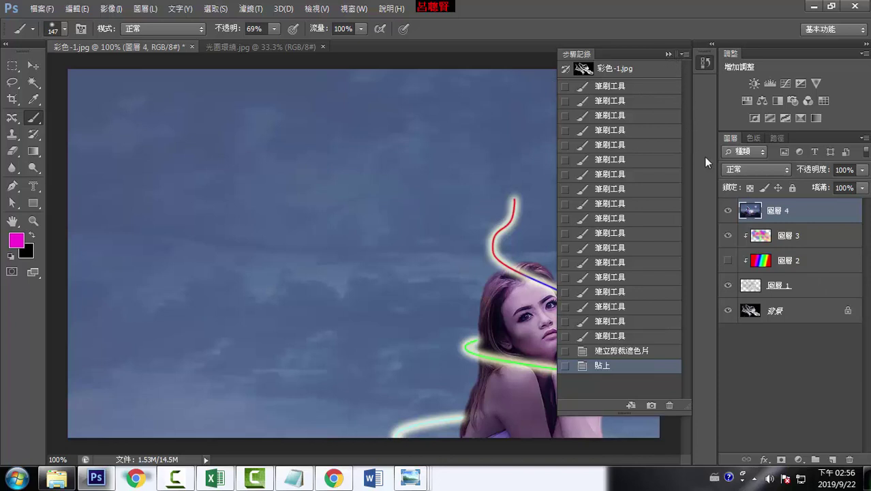
{"action": "left_click", "coordinate": [669, 54]}
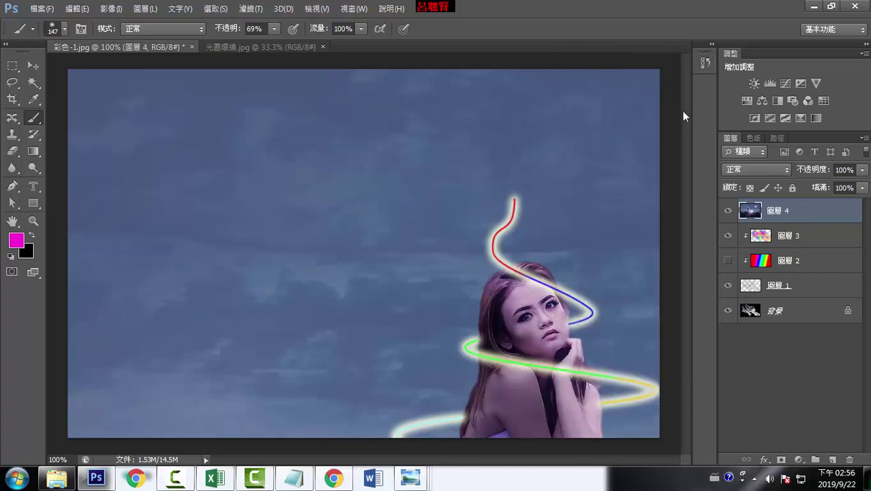
{"action": "key", "text": "ctrl+minus"}
{"action": "key", "text": "ctrl+minus"}
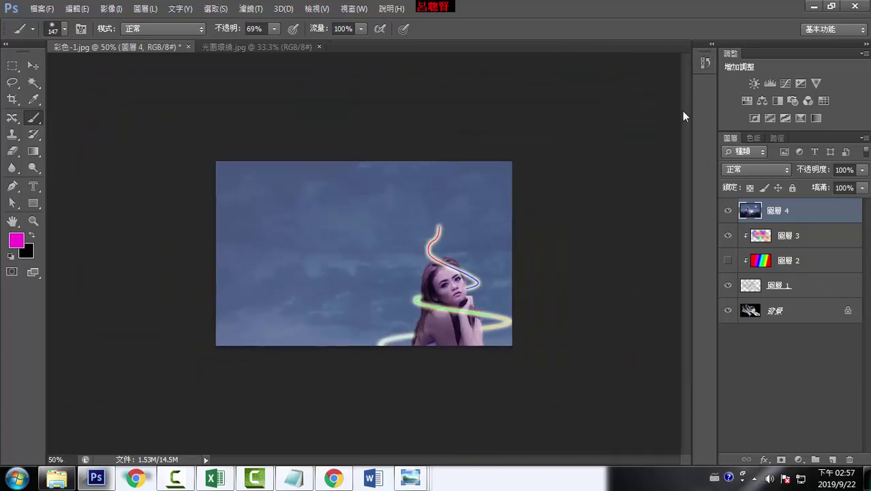
Free-transform 圖層 4 down to about 48% × 45% so it fits the canvas.
{"action": "key", "text": "ctrl+t"}
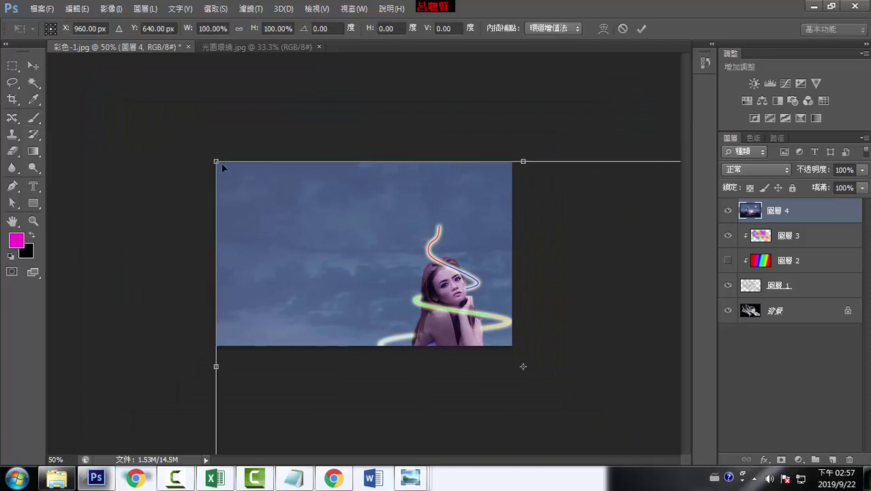
{"action": "mouse_move", "coordinate": [222, 167]}
{"action": "left_mouse_down"}
{"action": "mouse_move", "coordinate": [334, 233]}
{"action": "mouse_move", "coordinate": [281, 209]}
{"action": "left_mouse_up"}
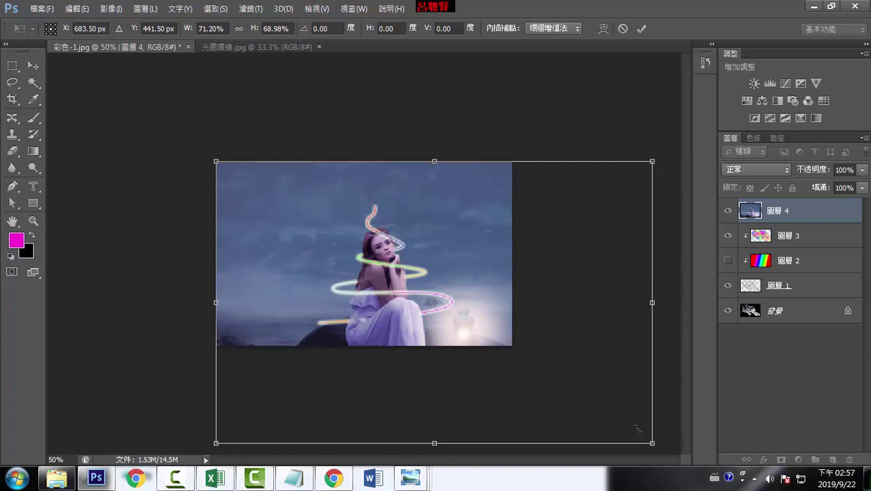
{"action": "left_click_drag", "start_coordinate": [637, 429], "coordinate": [498, 331]}
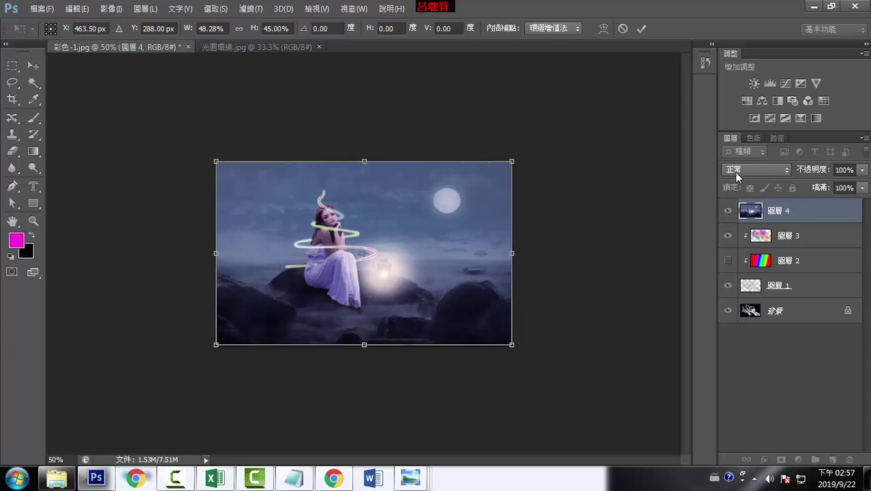
{"action": "left_click", "coordinate": [643, 29]}
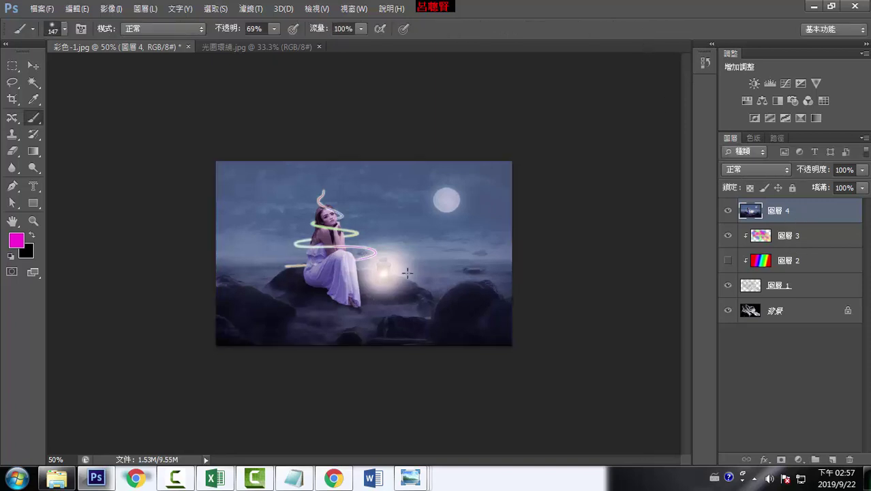
Move seascape layer 圖層 4 just above Background and set its opacity to 70%.
{"action": "left_click_drag", "start_coordinate": [797, 211], "coordinate": [800, 299]}
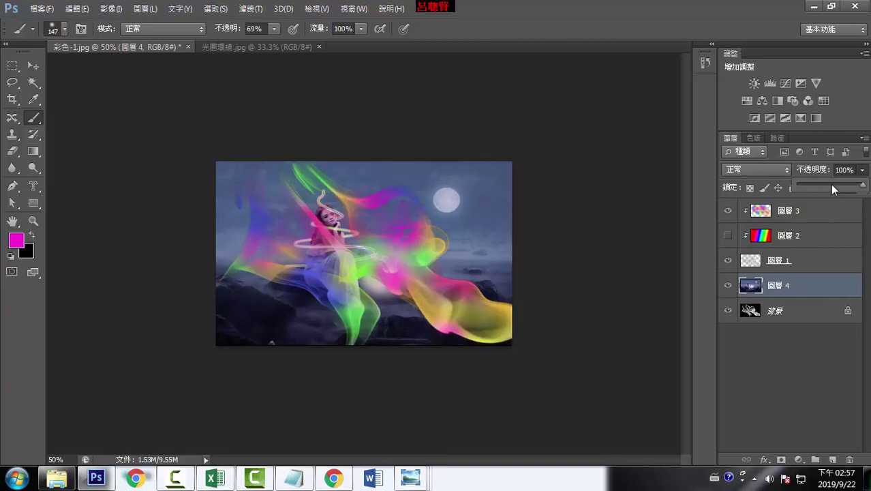
{"action": "left_click_drag", "start_coordinate": [826, 188], "coordinate": [824, 189]}
{"action": "type", "text": "100"}
{"action": "key", "text": "Return"}
{"action": "left_click", "coordinate": [862, 170]}
{"action": "left_click_drag", "start_coordinate": [844, 186], "coordinate": [863, 184]}
{"action": "left_click", "coordinate": [798, 213]}
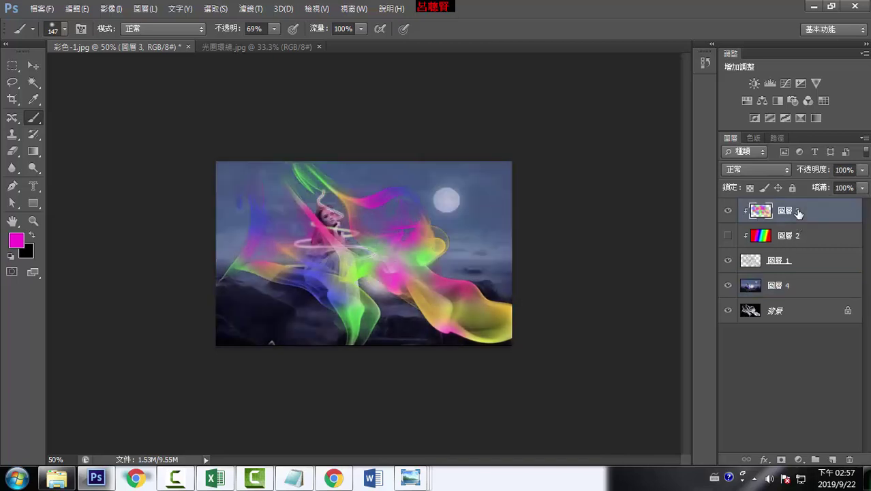
{"action": "left_click", "coordinate": [861, 171]}
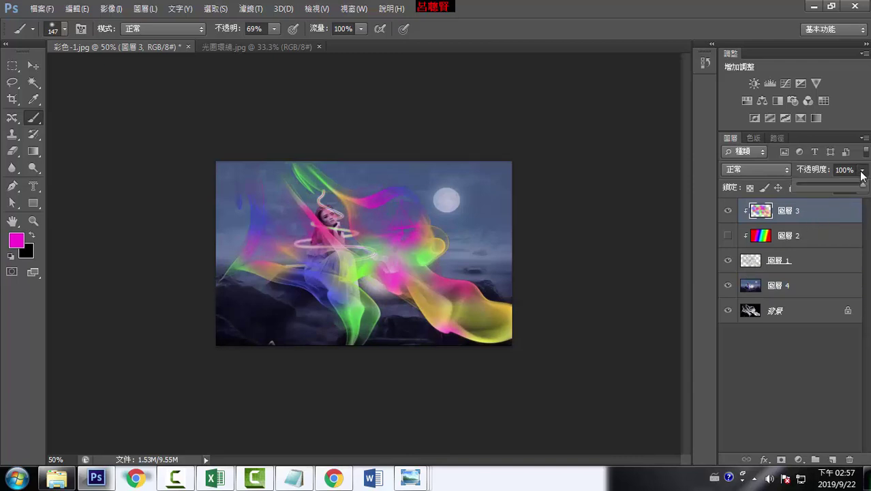
Lower the smoke layer 圖層 1 to 36% opacity and zoom the view to 100%.
{"action": "left_click", "coordinate": [820, 254]}
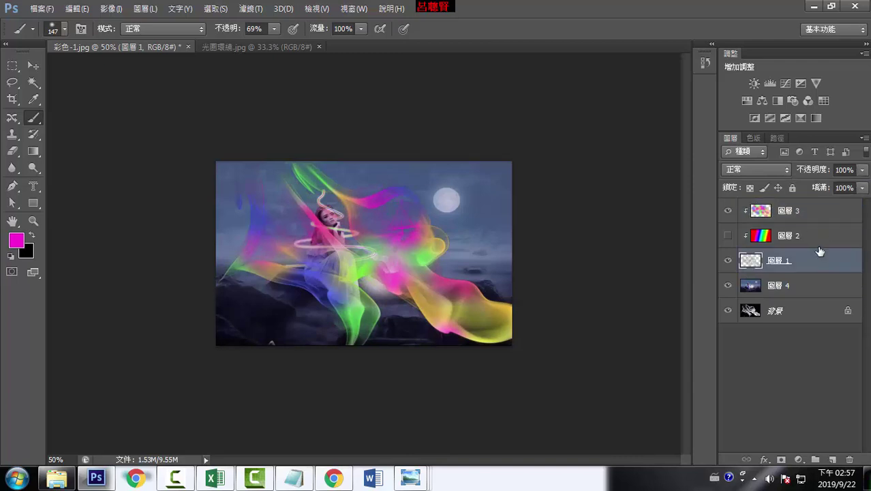
{"action": "left_click", "coordinate": [862, 171]}
{"action": "left_click_drag", "start_coordinate": [856, 187], "coordinate": [809, 193]}
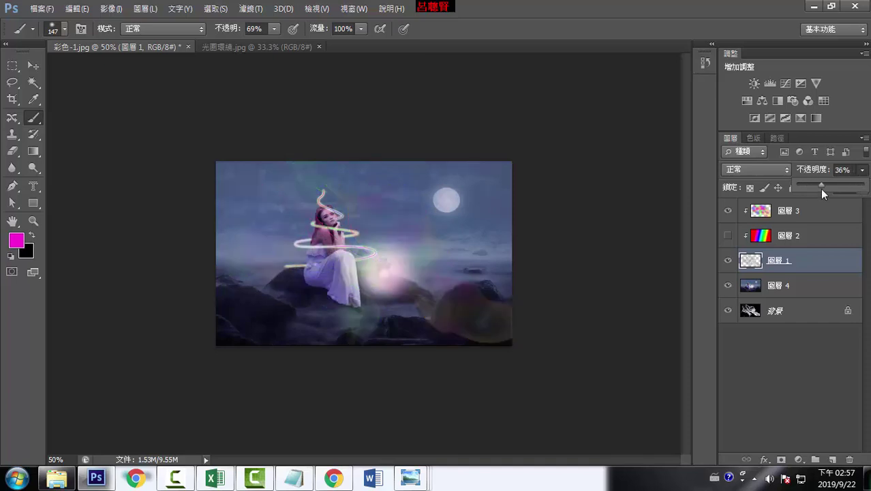
{"action": "left_click", "coordinate": [808, 216]}
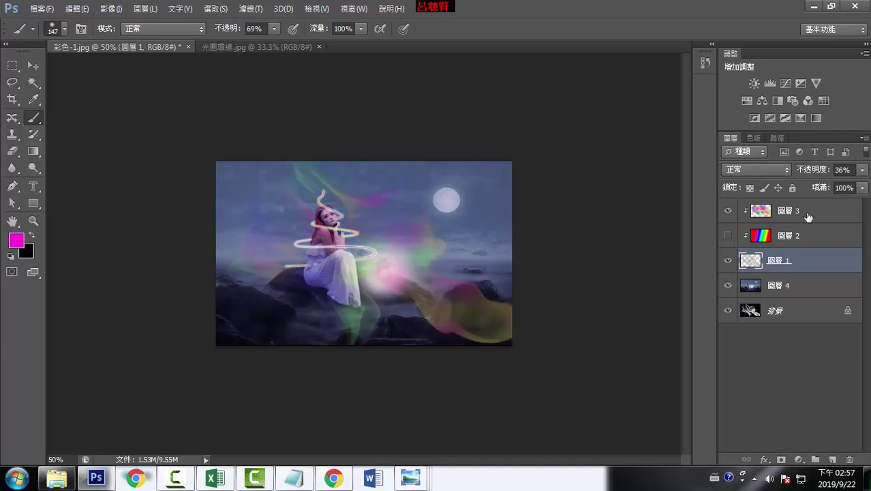
{"action": "key", "text": "ctrl+plus"}
{"action": "key", "text": "ctrl+plus"}
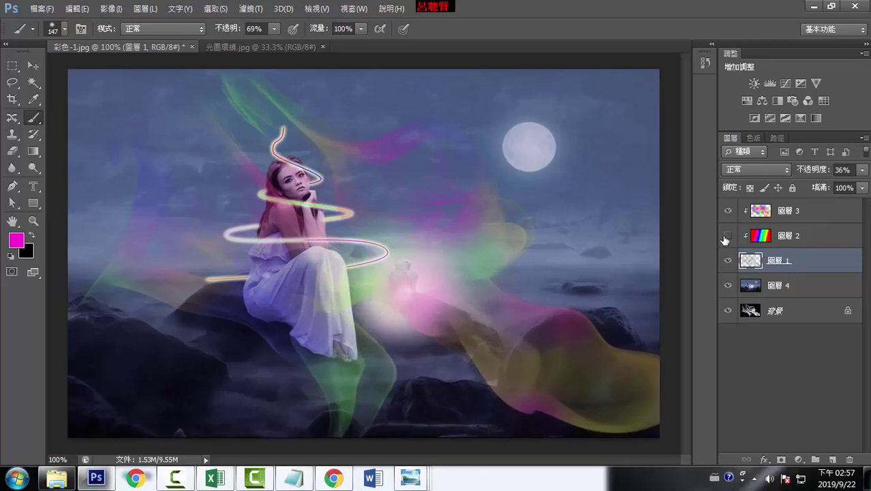
Show the rainbow layer 圖層 2, hide 圖層 3, and select 圖層 2.
{"action": "left_click", "coordinate": [727, 235]}
{"action": "left_click", "coordinate": [727, 211]}
{"action": "left_click", "coordinate": [815, 236]}
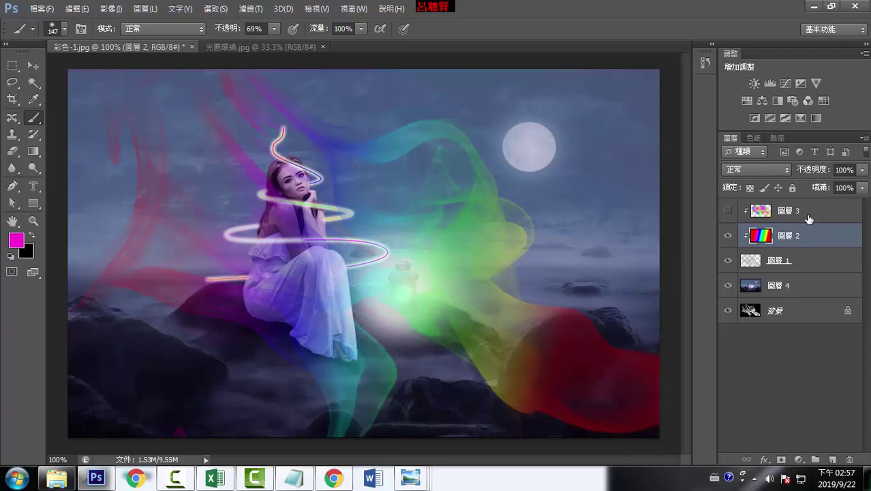
Preview Soft Light, Linear Light, Multiply and Hard Mix blend modes on 圖層 2.
{"action": "left_click", "coordinate": [781, 171]}
{"action": "left_click", "coordinate": [759, 176]}
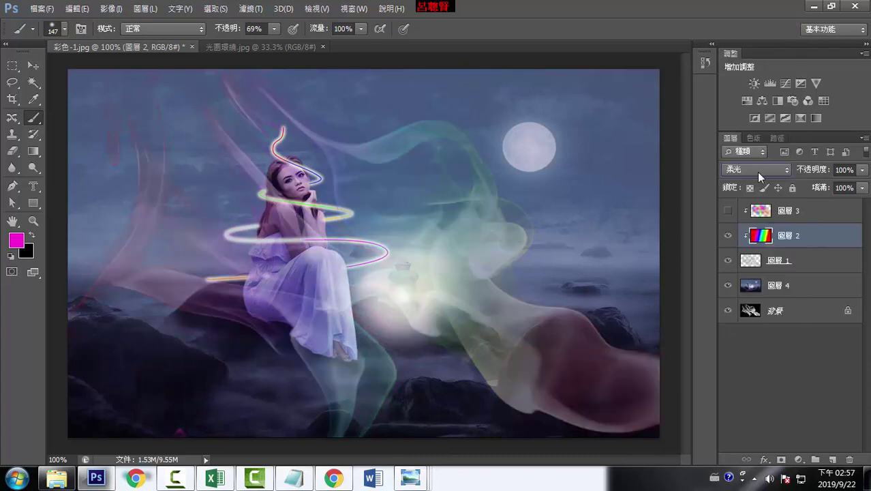
{"action": "left_click", "coordinate": [778, 172]}
{"action": "left_click", "coordinate": [763, 199]}
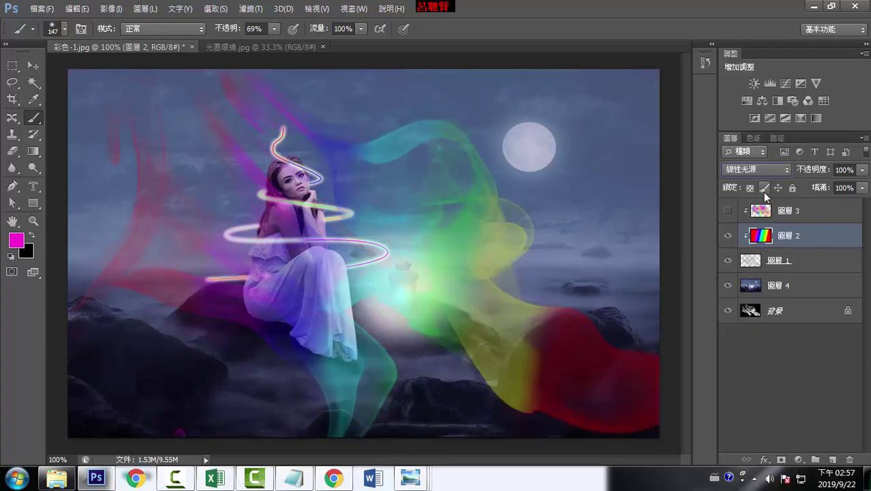
{"action": "left_click", "coordinate": [767, 171]}
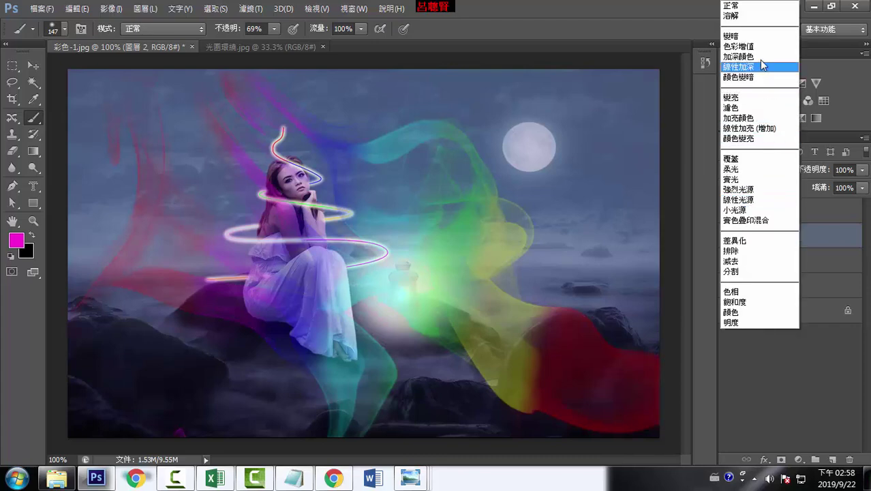
{"action": "left_click", "coordinate": [759, 48]}
{"action": "left_click", "coordinate": [757, 169]}
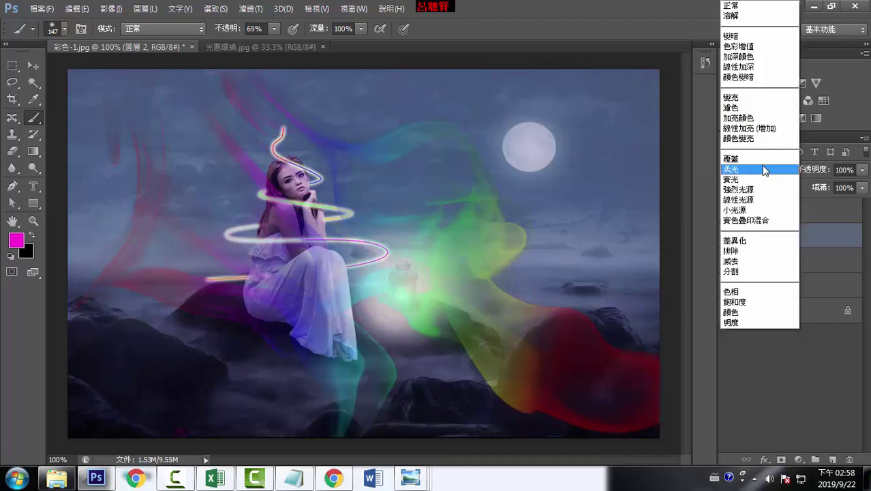
{"action": "left_click", "coordinate": [755, 222]}
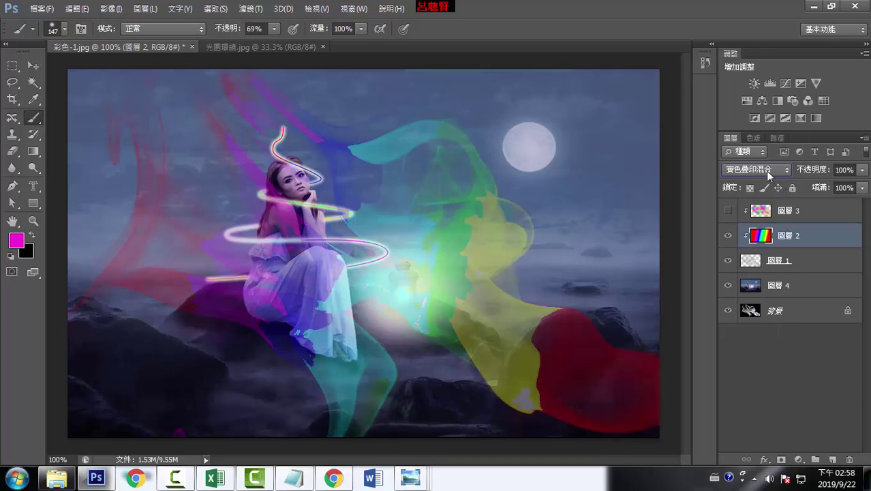
Try Color Burn and Color Dodge on 圖層 2, then settle on Darken.
{"action": "left_click", "coordinate": [756, 169]}
{"action": "left_click", "coordinate": [766, 57]}
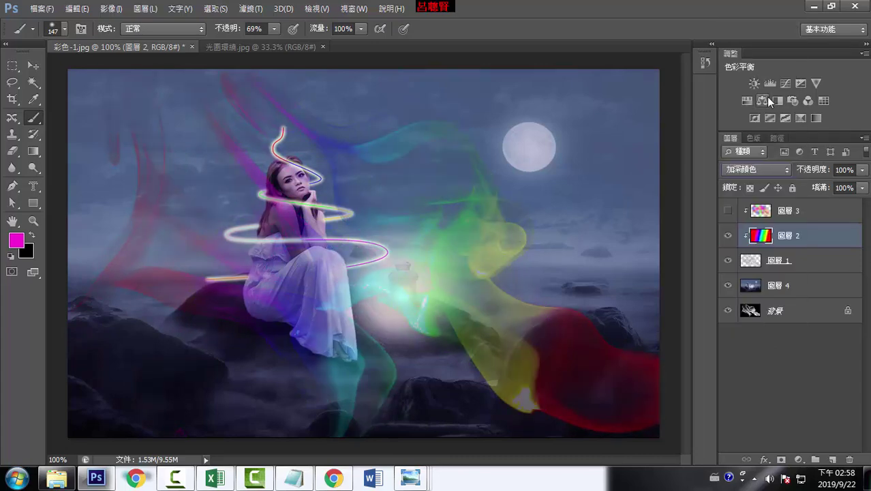
{"action": "key", "text": "Down"}
{"action": "key", "text": "Down"}
{"action": "key", "text": "Down"}
{"action": "key", "text": "Down"}
{"action": "key", "text": "Down"}
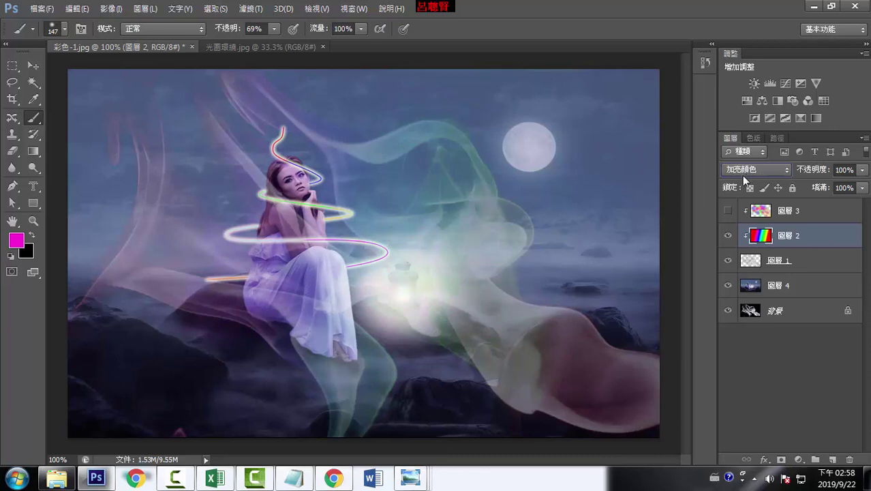
{"action": "key", "text": "Down"}
{"action": "key", "text": "Down"}
{"action": "key", "text": "Down"}
{"action": "key", "text": "Down"}
{"action": "left_click", "coordinate": [755, 171]}
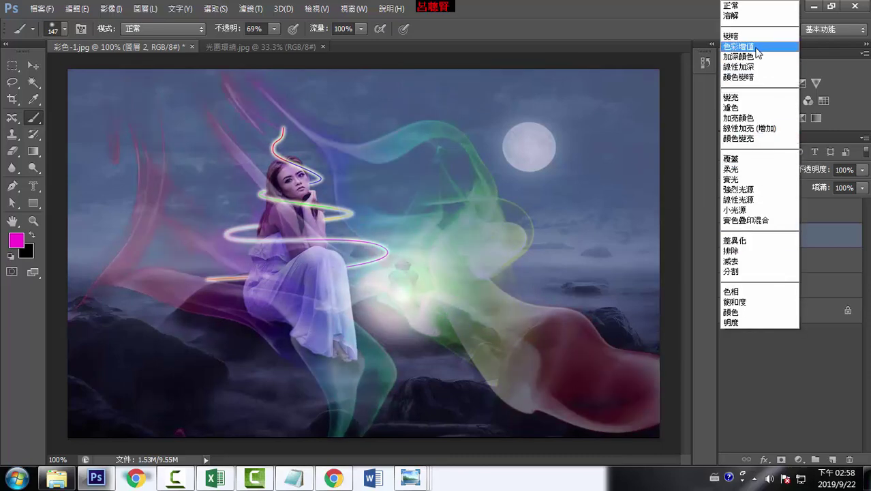
{"action": "left_click", "coordinate": [750, 36]}
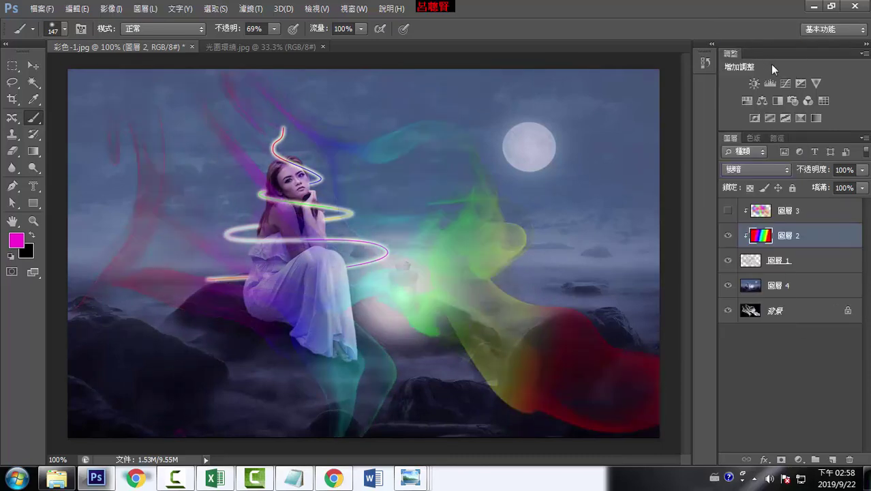
Preview 圖層 2 in successive blend modes down the list, including Linear Burn, Pin Light and Hue.
{"action": "key", "text": "Down"}
{"action": "key", "text": "Down"}
{"action": "key", "text": "Down"}
{"action": "key", "text": "Down"}
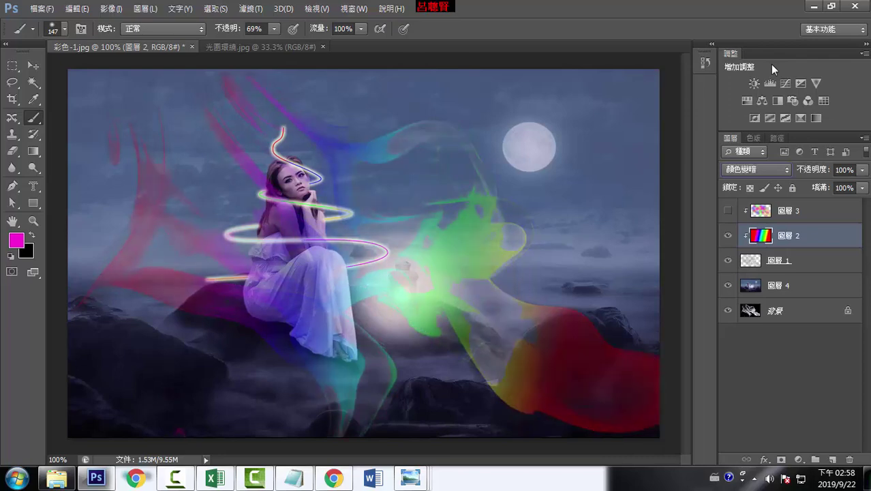
{"action": "key", "text": "Down"}
{"action": "key", "text": "Down"}
{"action": "key", "text": "Down"}
{"action": "key", "text": "Down"}
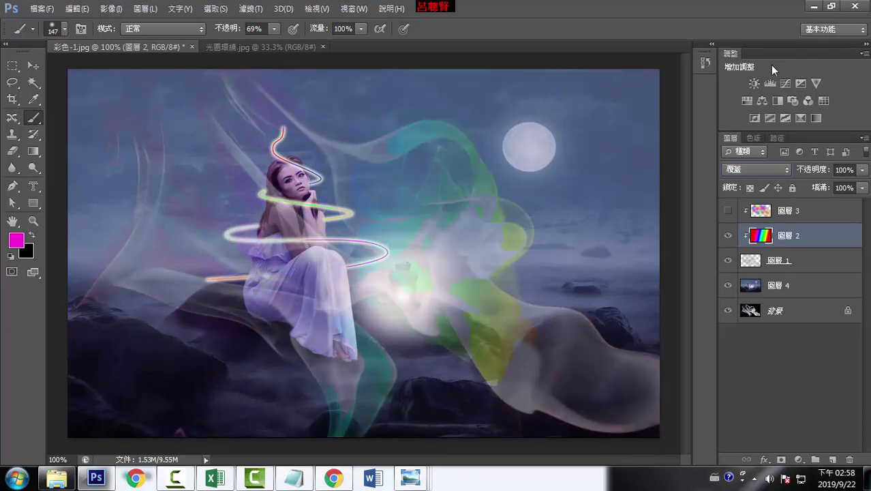
{"action": "key", "text": "Down"}
{"action": "key", "text": "Down"}
{"action": "key", "text": "Down"}
{"action": "key", "text": "Down"}
{"action": "key", "text": "Down"}
{"action": "key", "text": "Down"}
{"action": "key", "text": "Down"}
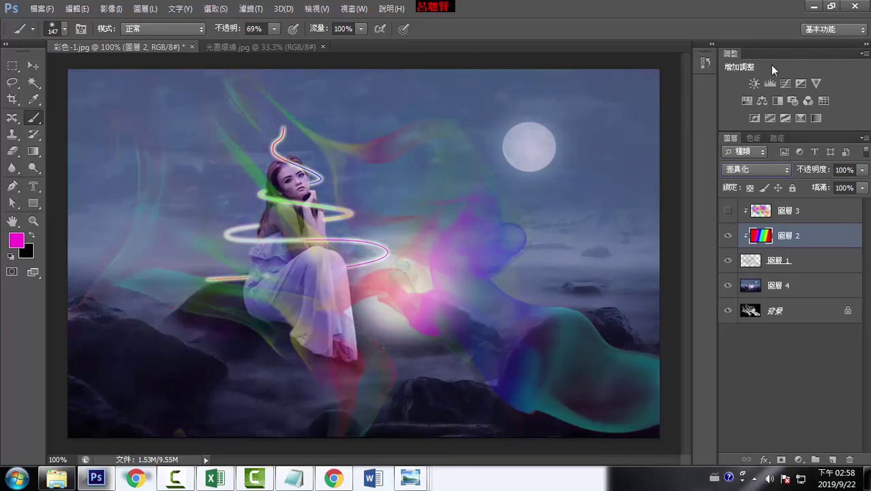
{"action": "key", "text": "Down"}
{"action": "key", "text": "Down"}
{"action": "key", "text": "Down"}
{"action": "key", "text": "Down"}
{"action": "key", "text": "Down"}
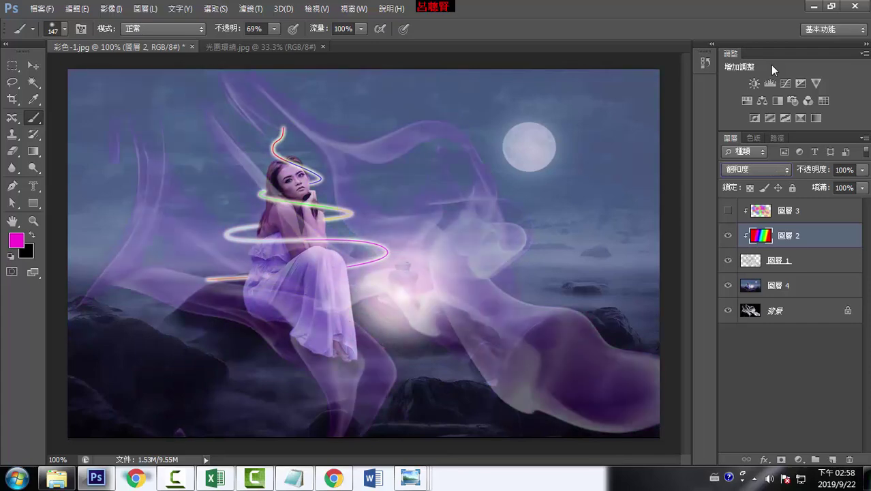
{"action": "key", "text": "Down"}
{"action": "key", "text": "Down"}
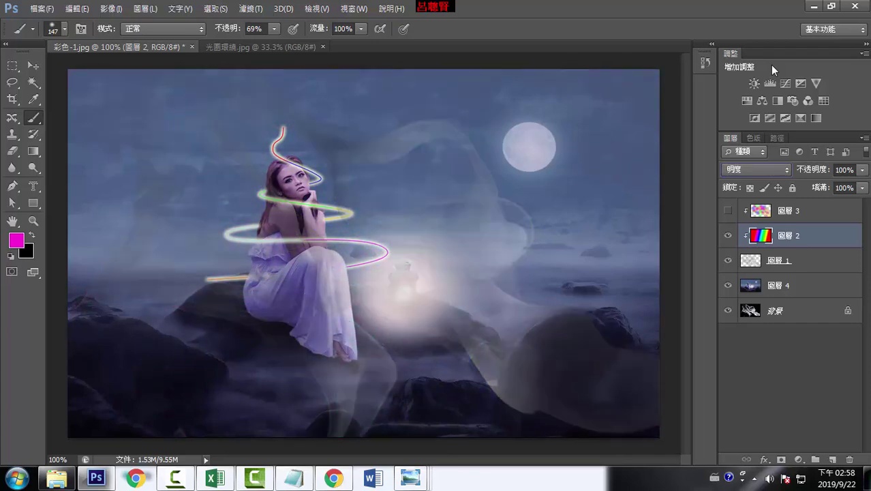
Step 圖層 2 back through Subtract, Hard Light and Lighten, then move the blend-mode list to Hard Light.
{"action": "key", "text": "Up"}
{"action": "key", "text": "Up"}
{"action": "key", "text": "Up"}
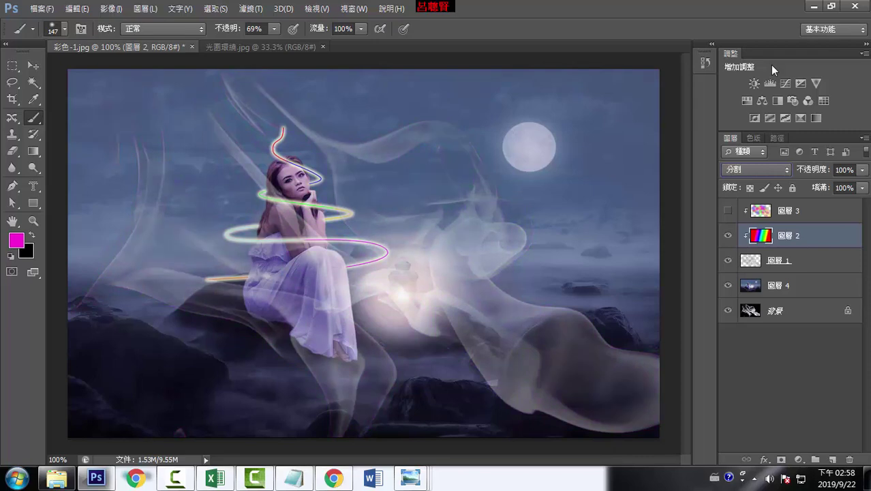
{"action": "key", "text": "Up"}
{"action": "key", "text": "Up"}
{"action": "key", "text": "Up"}
{"action": "key", "text": "Up"}
{"action": "key", "text": "Up"}
{"action": "key", "text": "Up"}
{"action": "key", "text": "Up"}
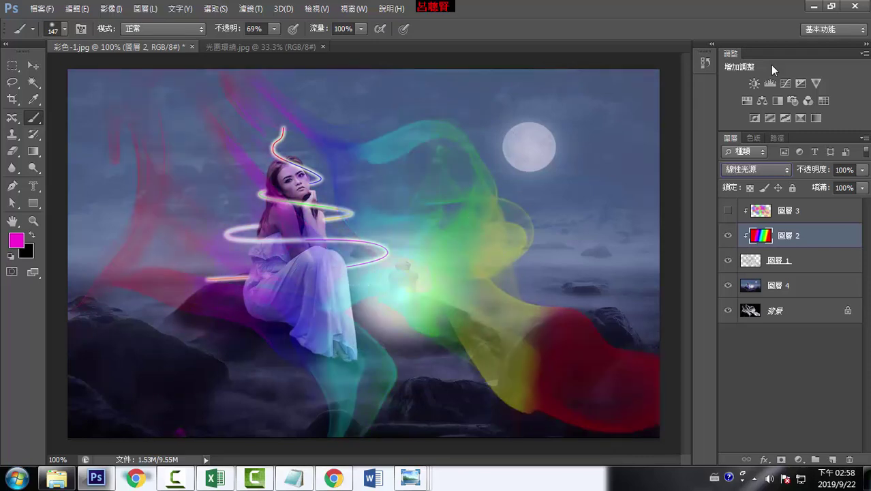
{"action": "key", "text": "Up"}
{"action": "key", "text": "Up"}
{"action": "key", "text": "Up"}
{"action": "key", "text": "Up"}
{"action": "key", "text": "Up"}
{"action": "key", "text": "Up"}
{"action": "key", "text": "Up"}
{"action": "key", "text": "Up"}
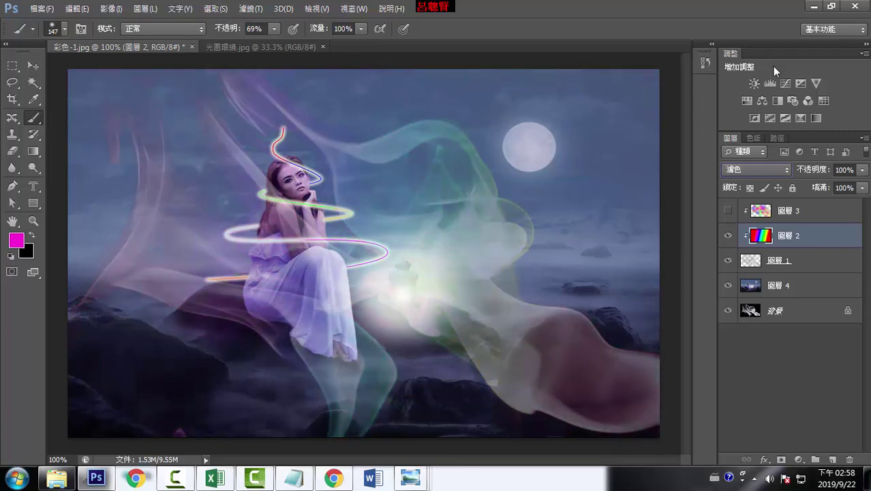
{"action": "key", "text": "Up"}
{"action": "left_click", "coordinate": [749, 168]}
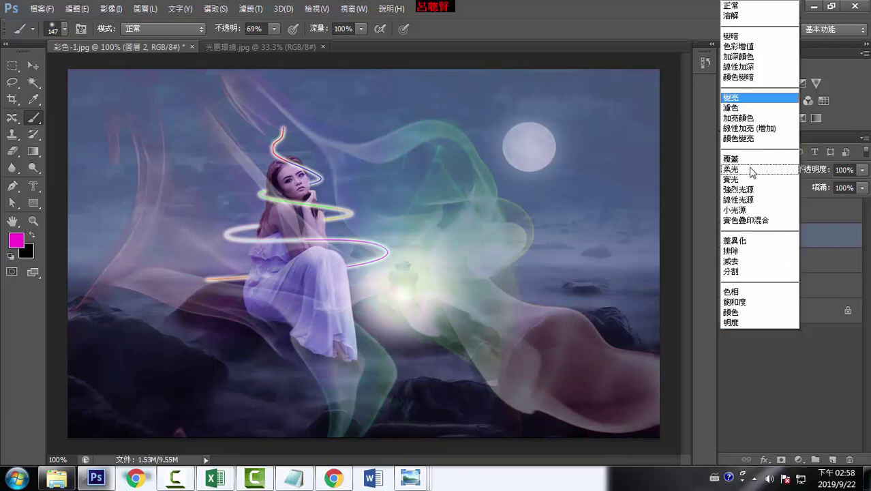
{"action": "key", "text": "Down"}
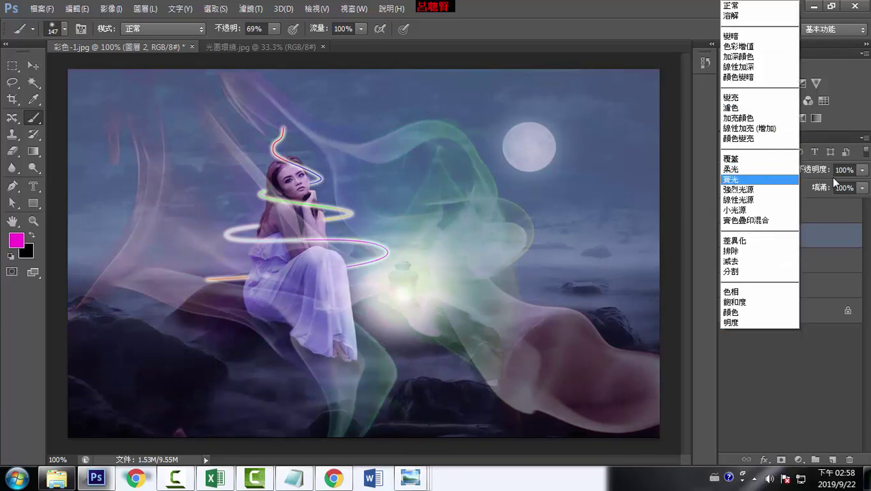